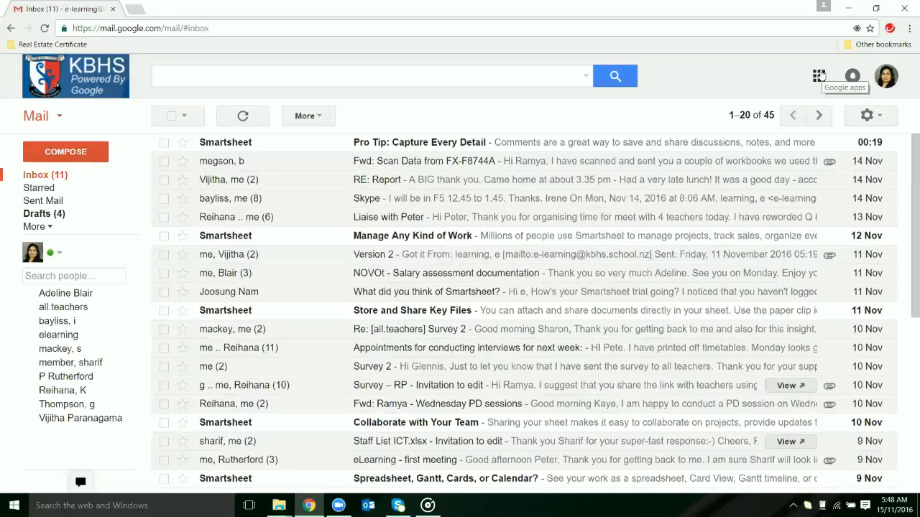
Step: Switch from Gmail to Google Drive and expand the My Drive folder tree
left_click(820, 76)
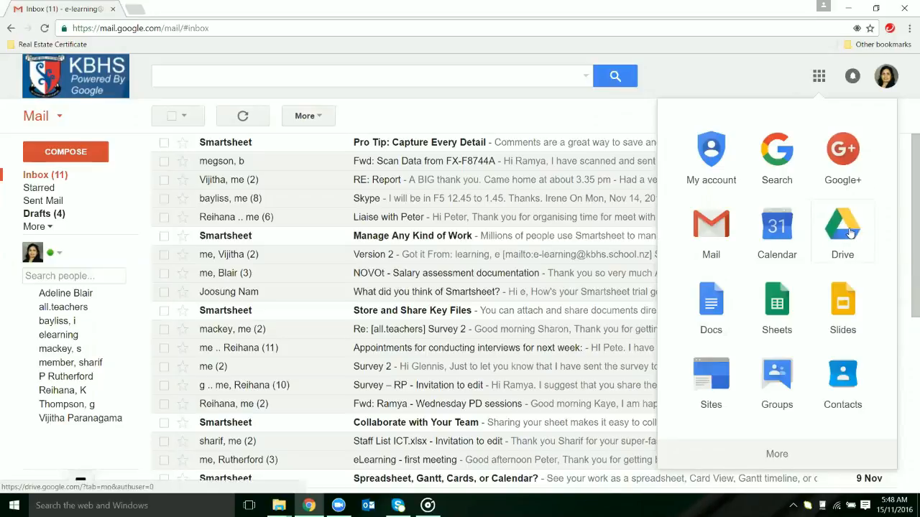
left_click(850, 232)
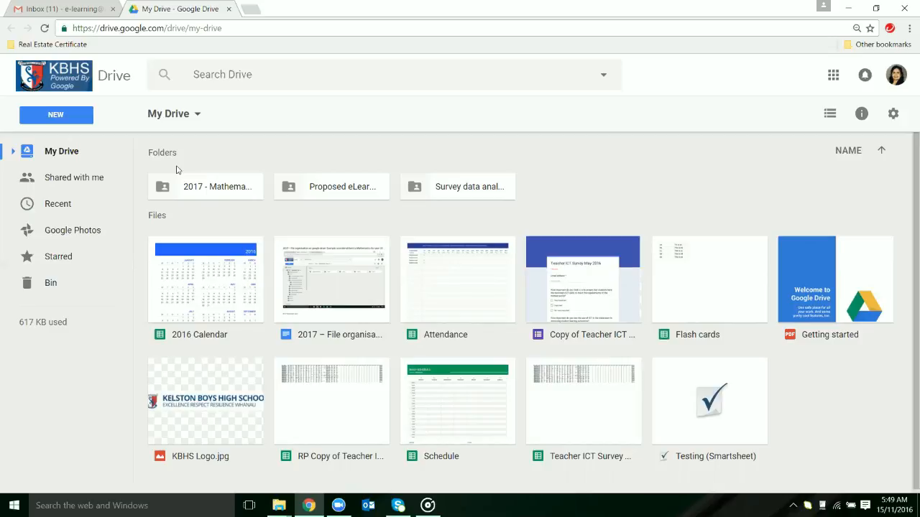
left_click(46, 152)
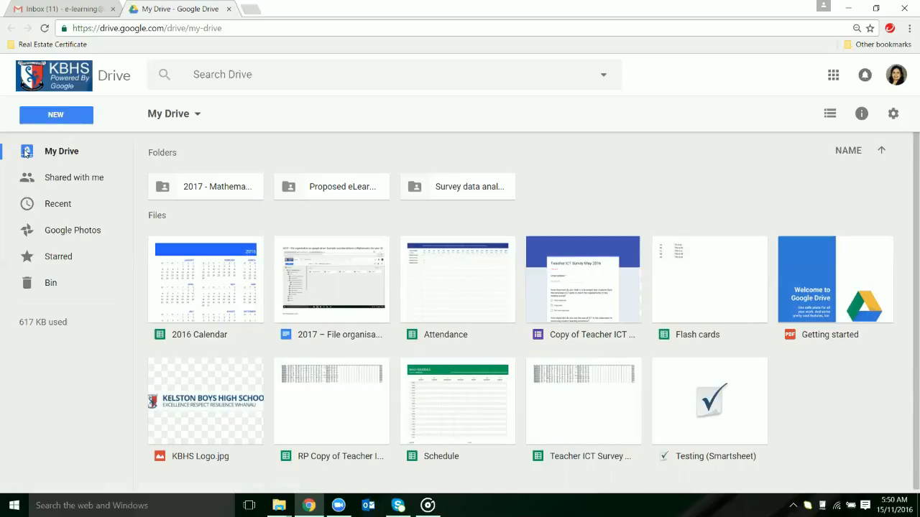
left_click(26, 153)
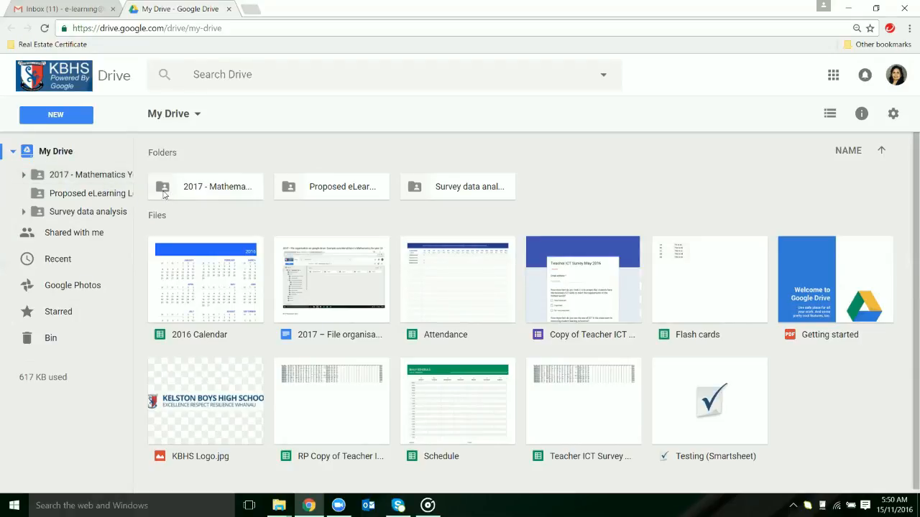
Step: Create a new folder named "2017 - Mathematics Y10" in My Drive
left_click(54, 119)
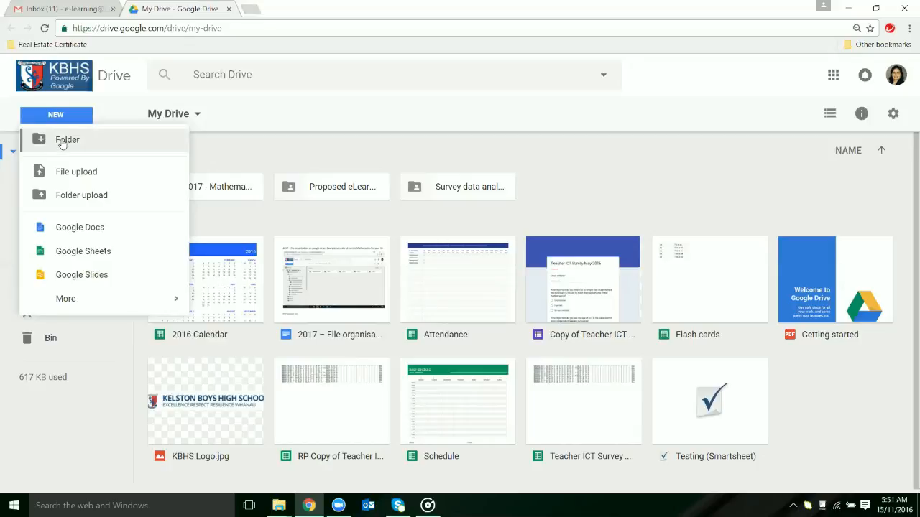
left_click(62, 143)
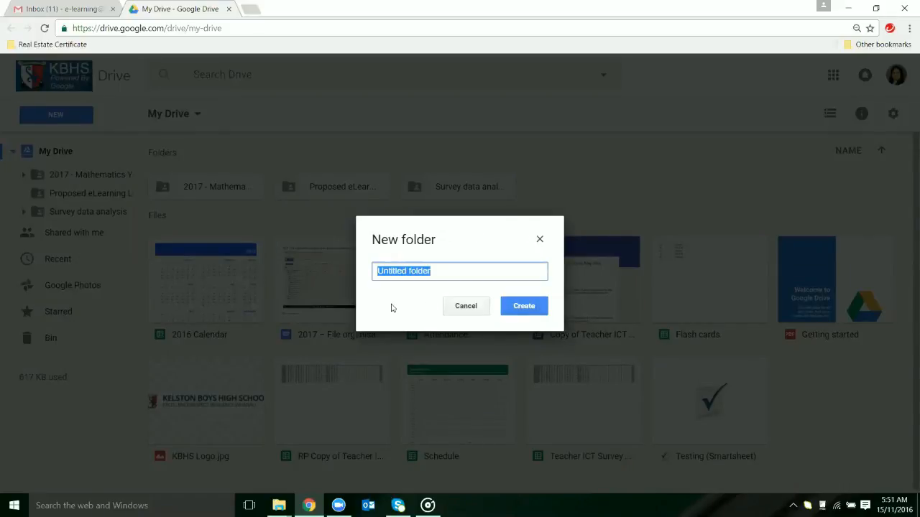
key("BackSpace")
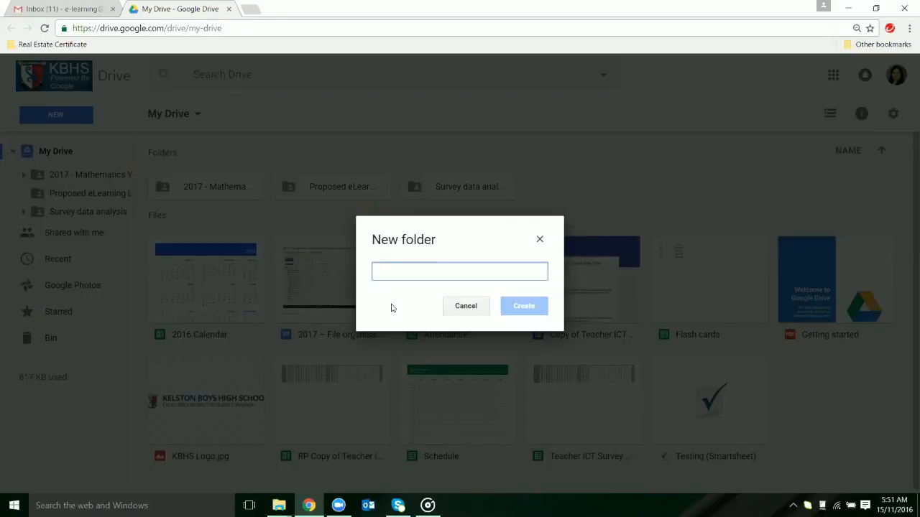
type("2017")
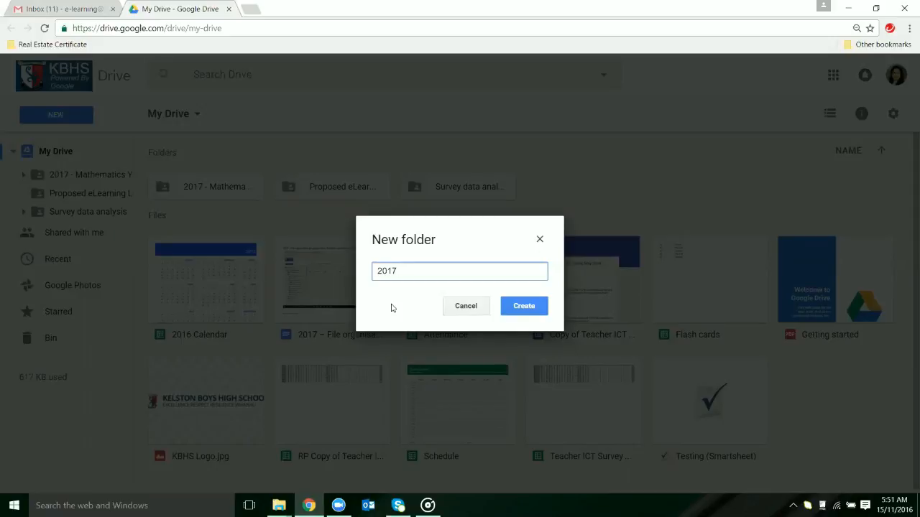
type("Mathematicc Y10")
left_click(443, 270)
type("s")
left_click(398, 271)
type("-")
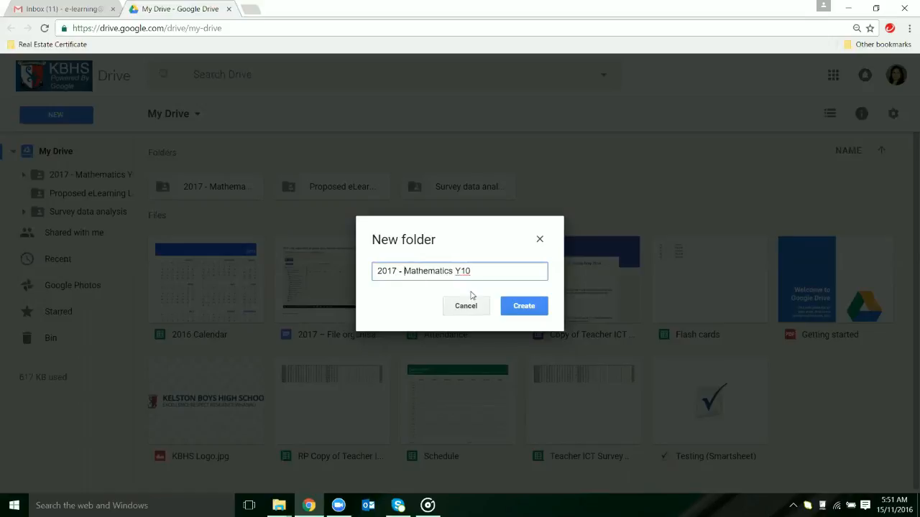
left_click(516, 307)
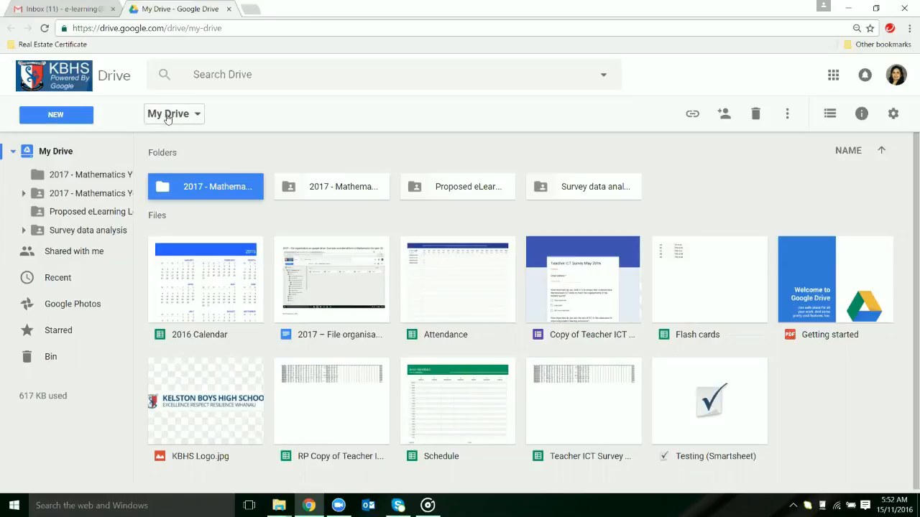
left_click(197, 116)
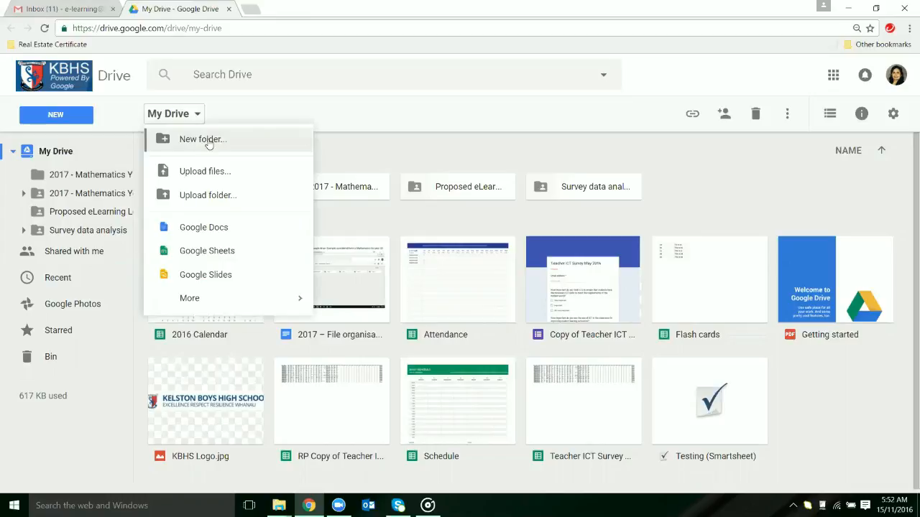
left_click(207, 141)
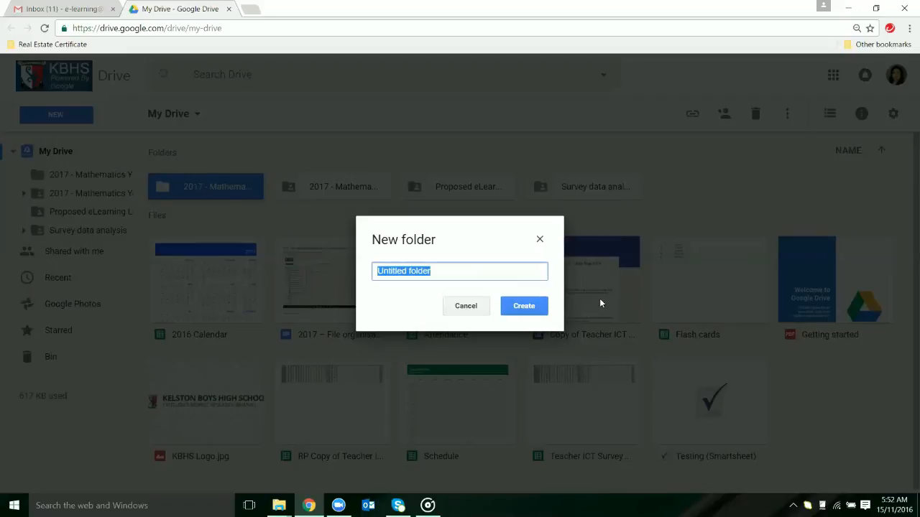
left_click(476, 310)
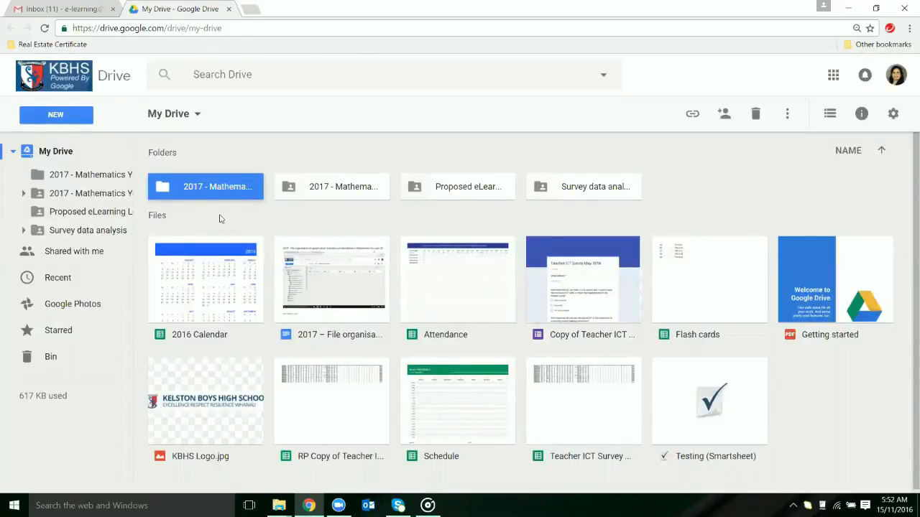
Step: Create a subfolder named "Syllabus" inside the 2017 - Mathematics Y10 folder
left_click(106, 177)
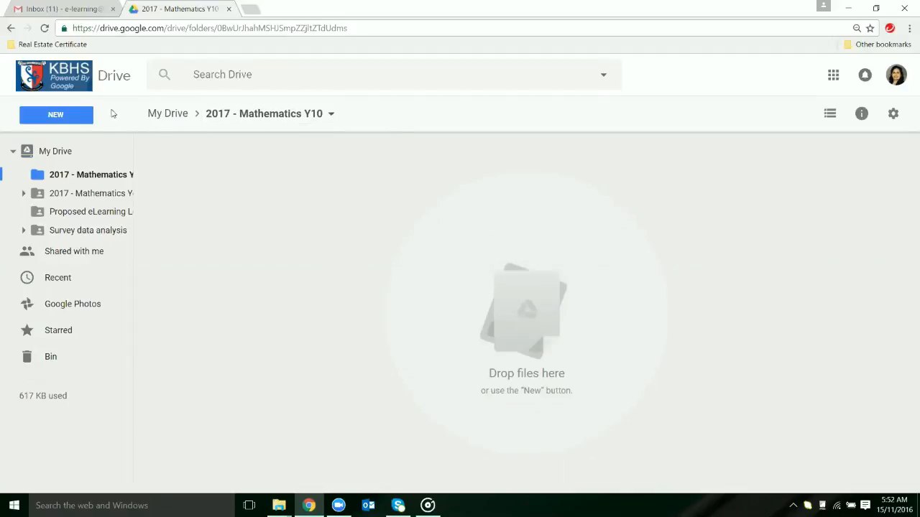
left_click(70, 117)
left_click(72, 138)
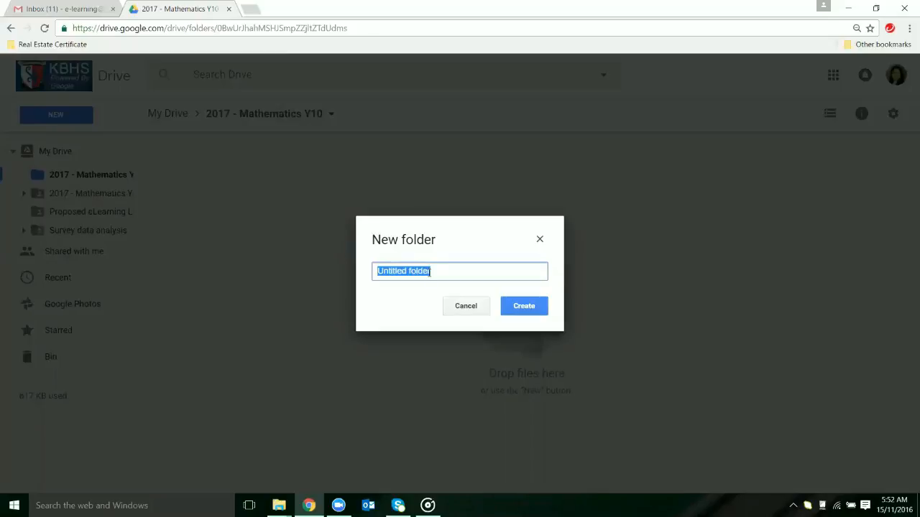
key("BackSpace")
type("Syllabus")
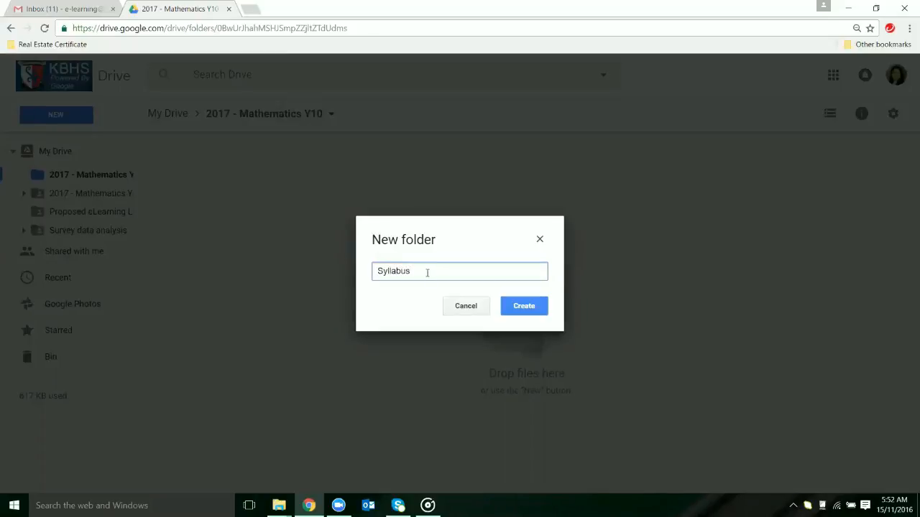
left_click(521, 307)
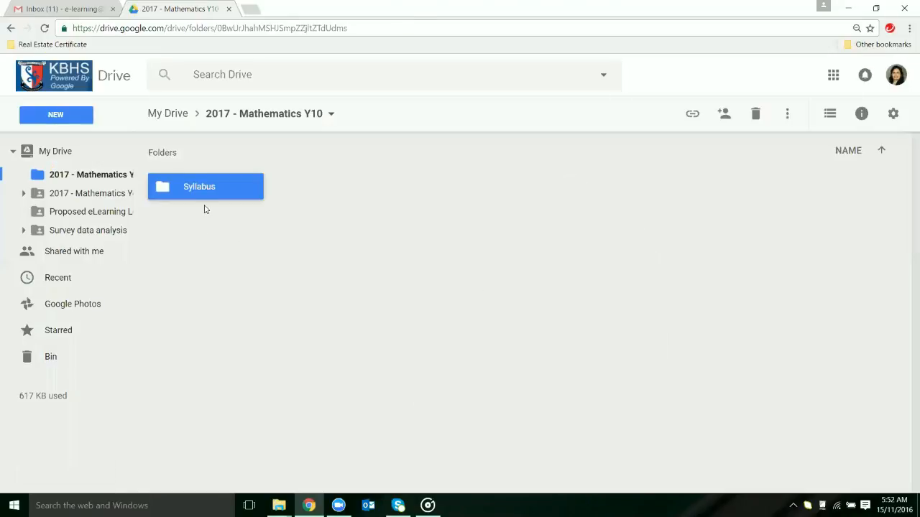
Step: Create a second subfolder named "Trarm 1" alongside the Syllabus folder
left_click(61, 115)
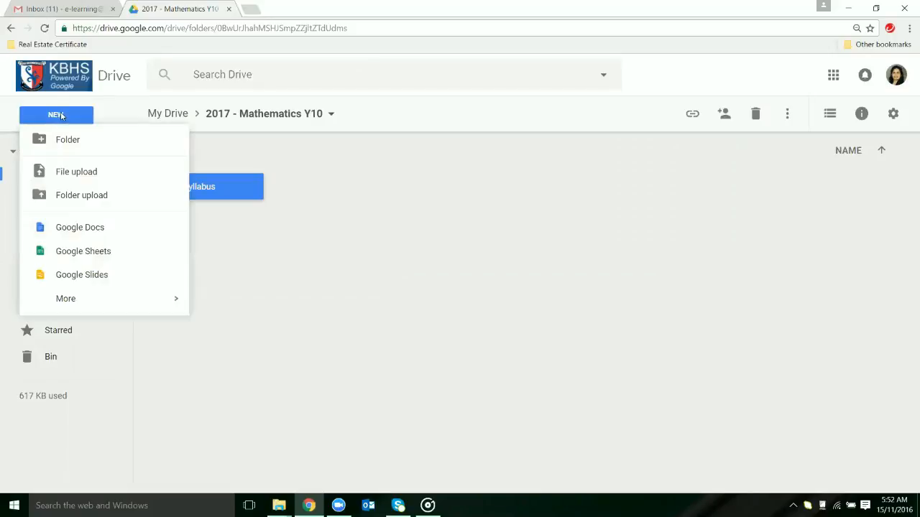
left_click(92, 145)
key("BackSpace")
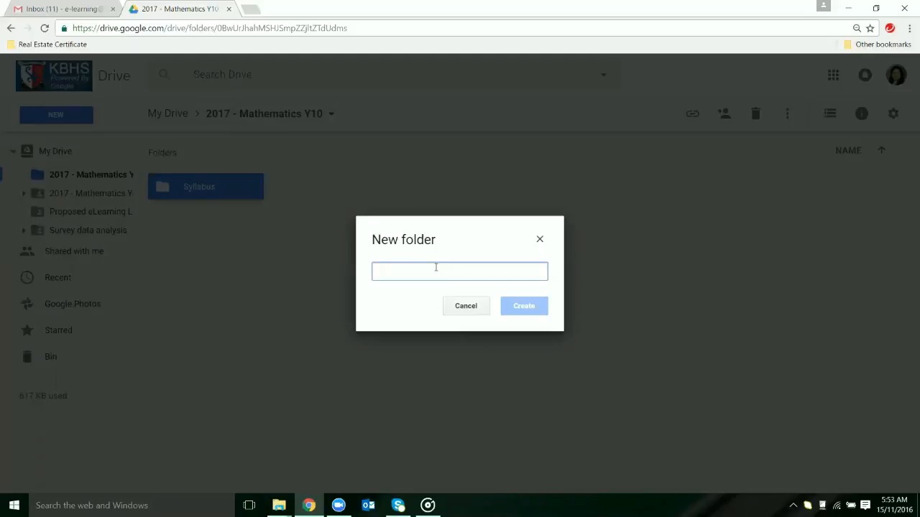
type("Trearm 1")
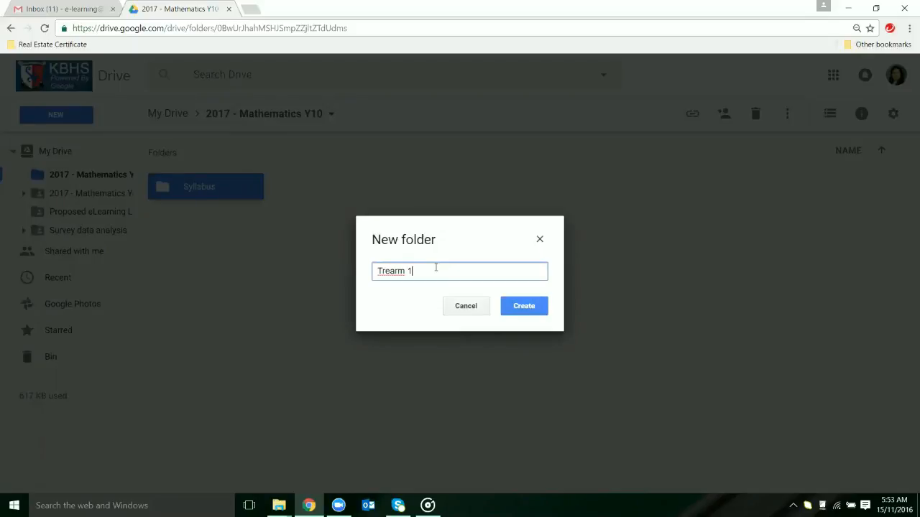
left_click(386, 271)
key("BackSpace")
left_click(531, 307)
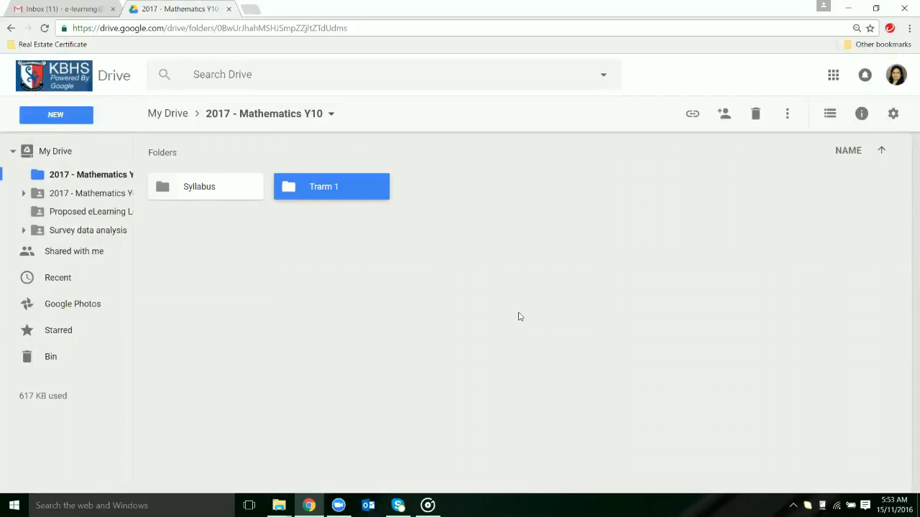
Step: Rename the misspelled "Trarm 1" folder as "Term 1"
right_click(327, 188)
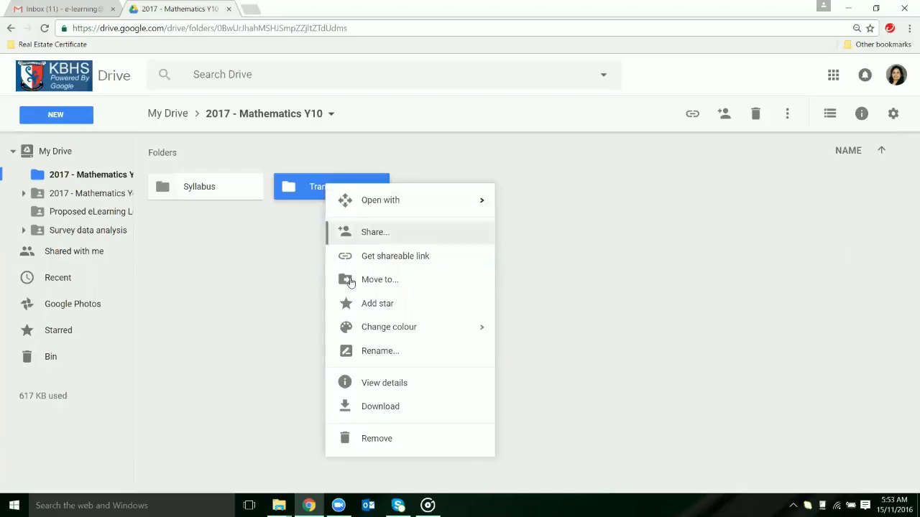
left_click(380, 351)
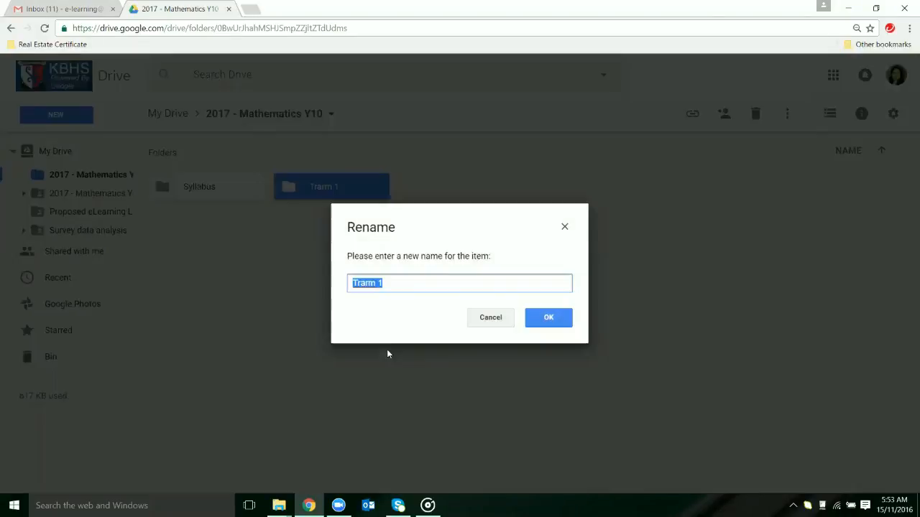
left_click(365, 283)
key("BackSpace")
type("e")
key("Delete")
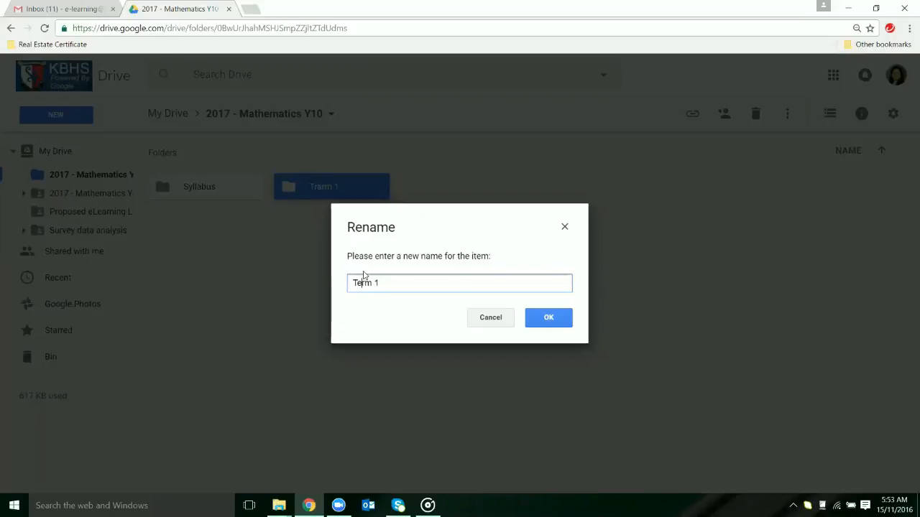
left_click(549, 319)
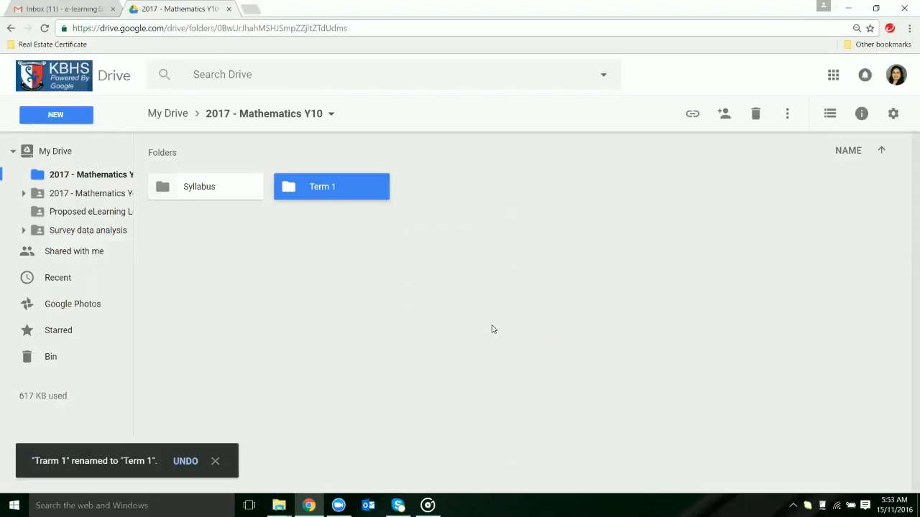
right_click(345, 182)
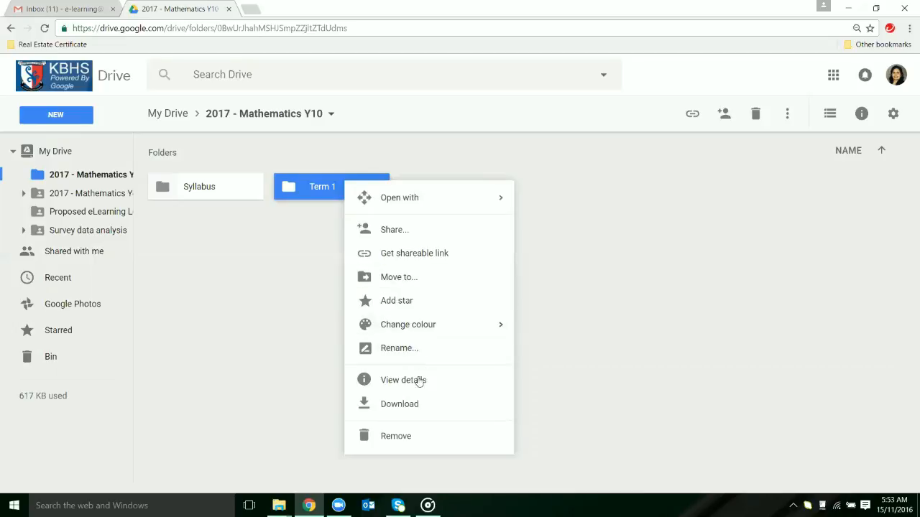
mouse_move(400, 203)
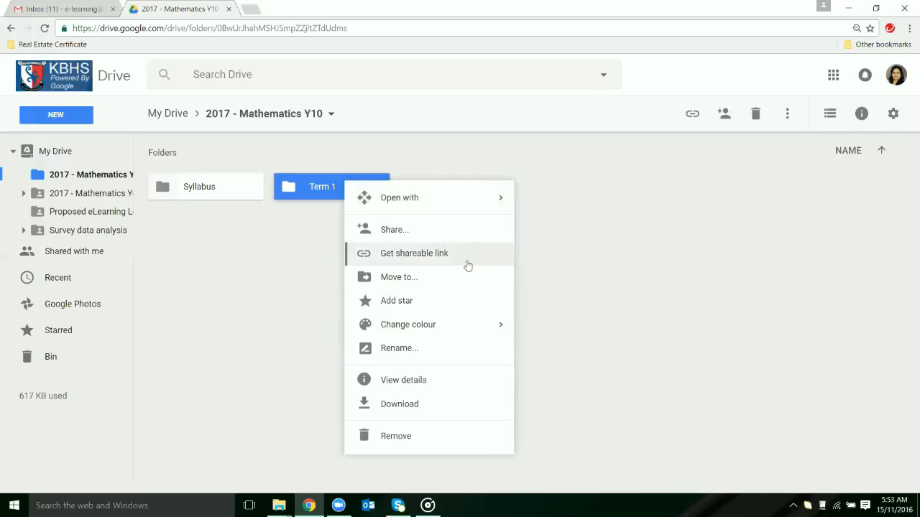
left_click(310, 221)
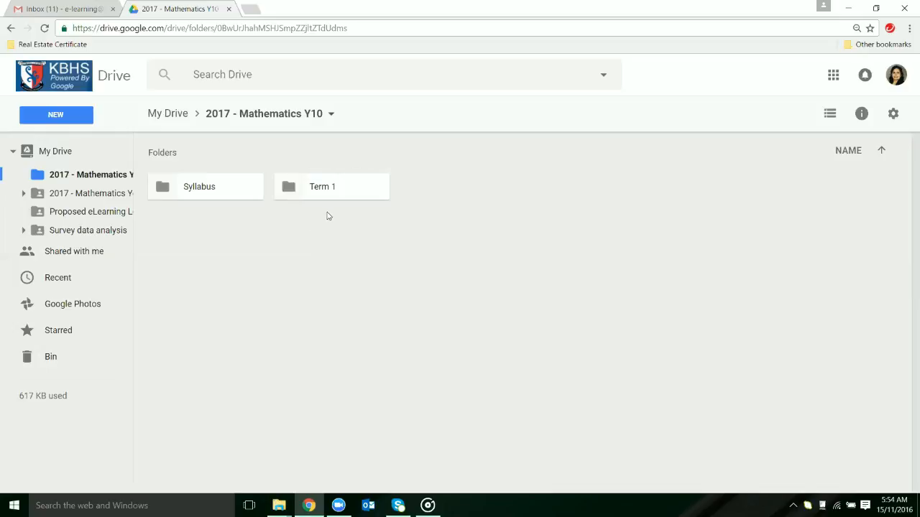
Step: Widen the folder tree to fit the full folder names and open the Term 1 subfolder of 2017 - Mathematics Year 10
left_click(45, 198)
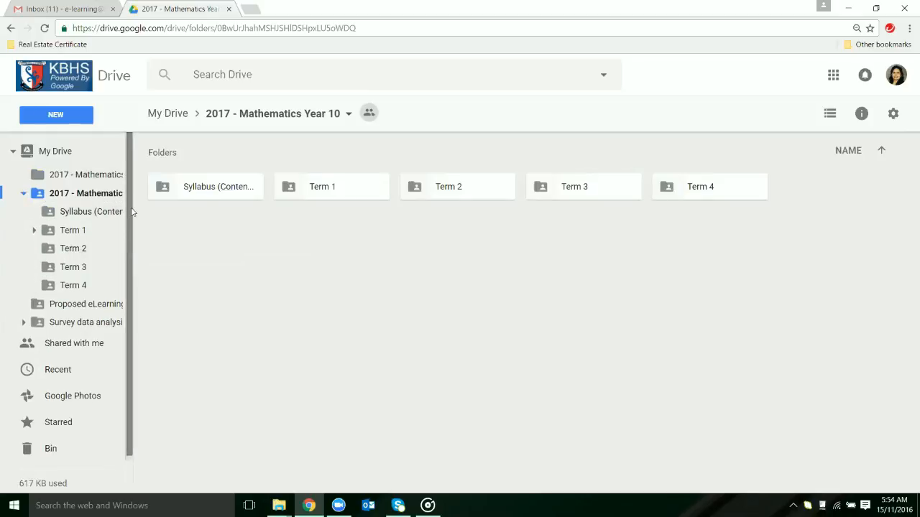
left_click_drag(127, 230, 179, 232)
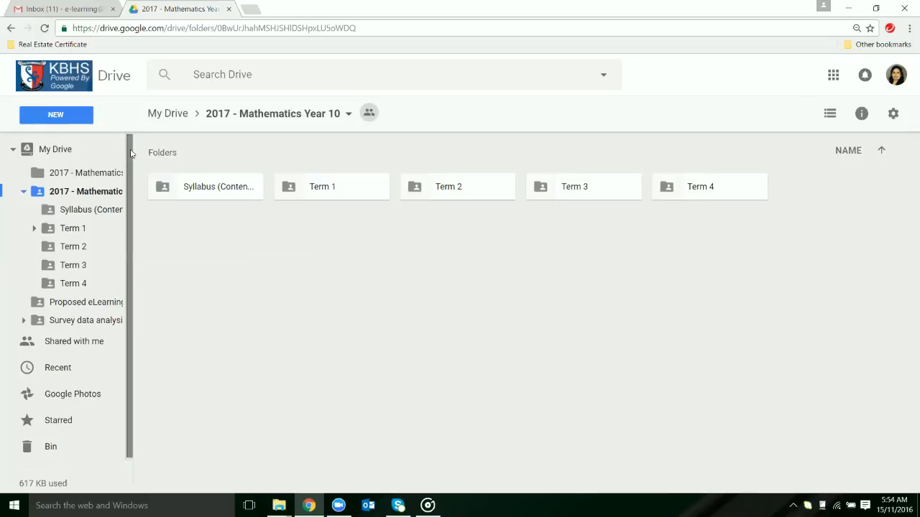
left_click_drag(132, 205, 203, 225)
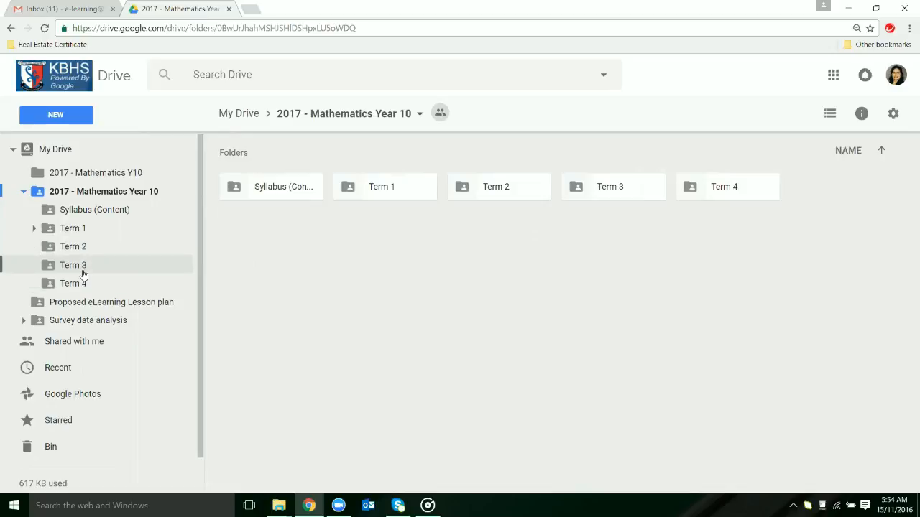
left_click(69, 235)
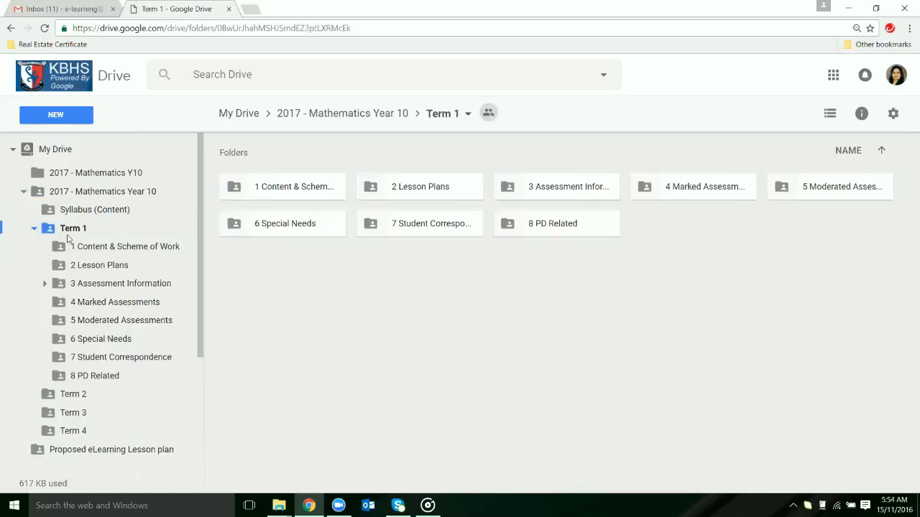